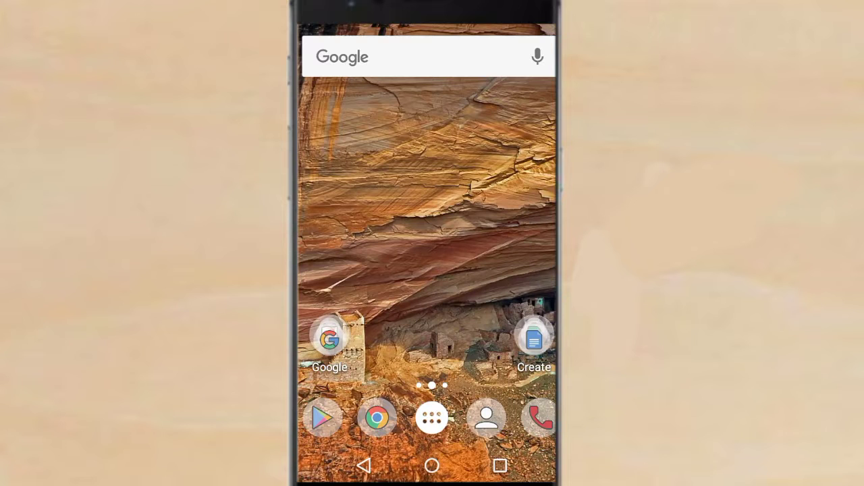
# Step: Open Settings from the app drawer and go to Home, where Nova Launcher is the default
pyautogui.click(431, 418)
pyautogui.moveTo(526, 223); pyautogui.dragTo(325, 223)
pyautogui.click(400, 140)
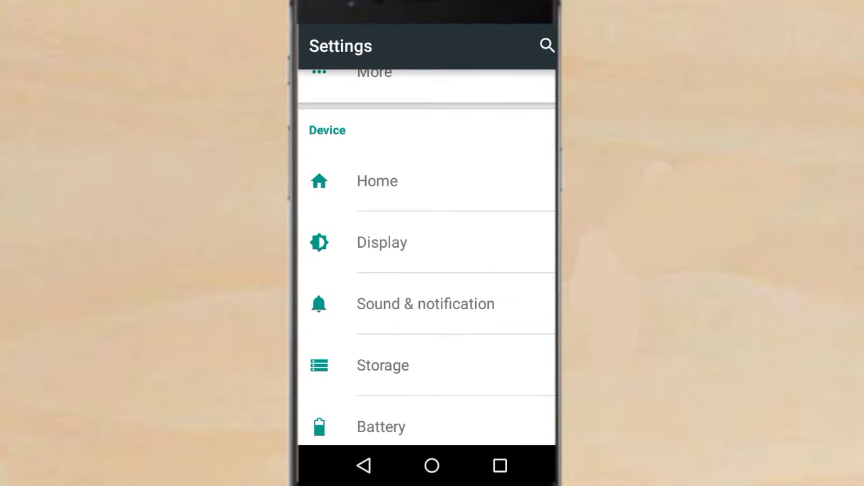
pyautogui.click(427, 181)
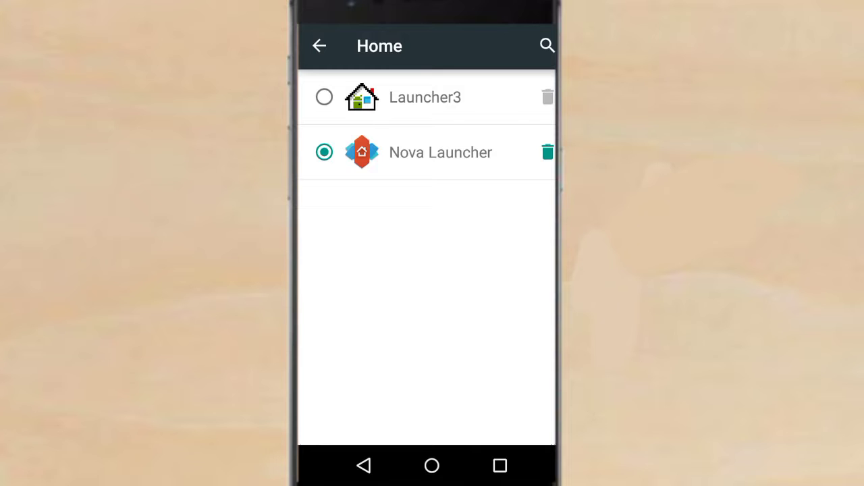
# Step: Uninstall Nova Launcher with its trash icon and confirm with OK
pyautogui.click(547, 152)
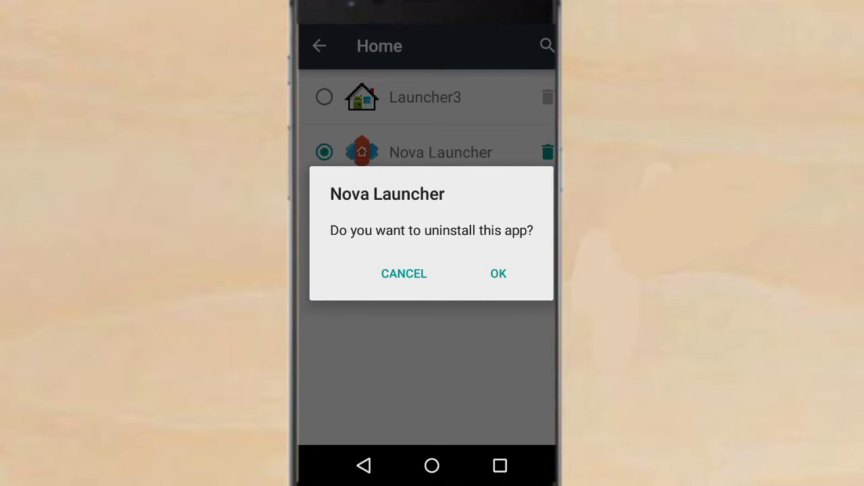
pyautogui.click(499, 274)
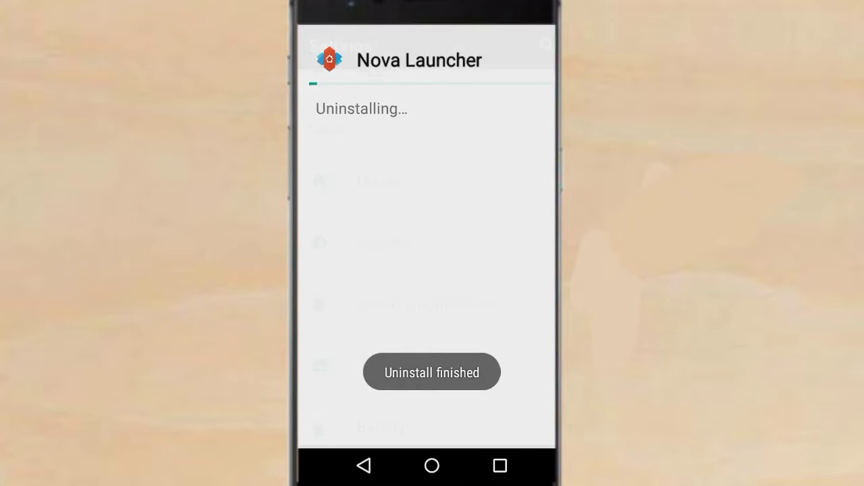
# Step: Back on the Launcher3 home screen, drag the leftover Nova widget to Remove
pyautogui.click(432, 465)
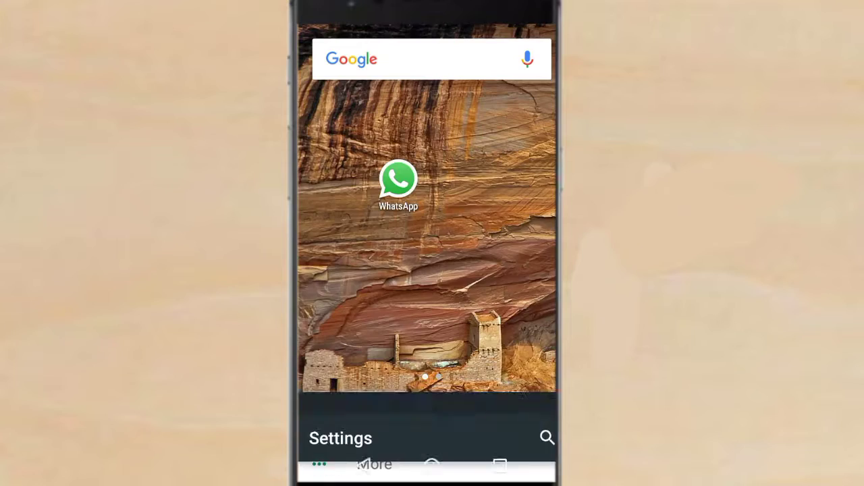
pyautogui.click(432, 413)
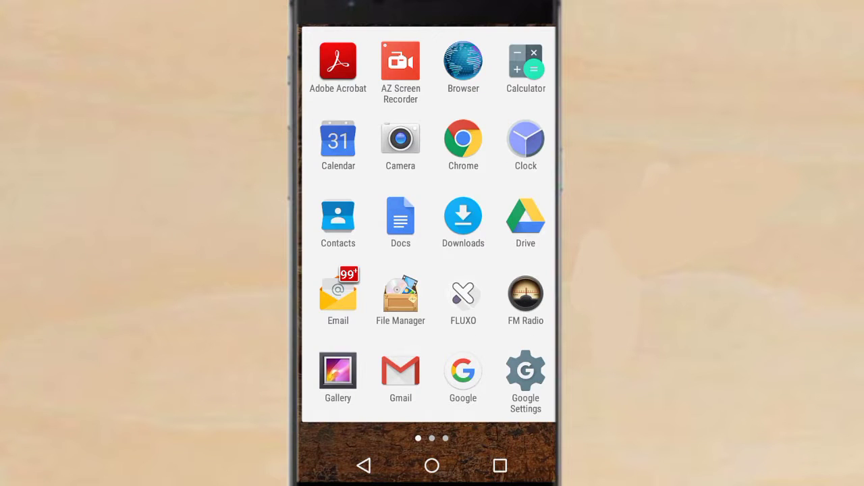
pyautogui.moveTo(463, 295)
pyautogui.mouseDown()
pyautogui.moveTo(432, 233)
pyautogui.moveTo(388, 51)
pyautogui.mouseUp()
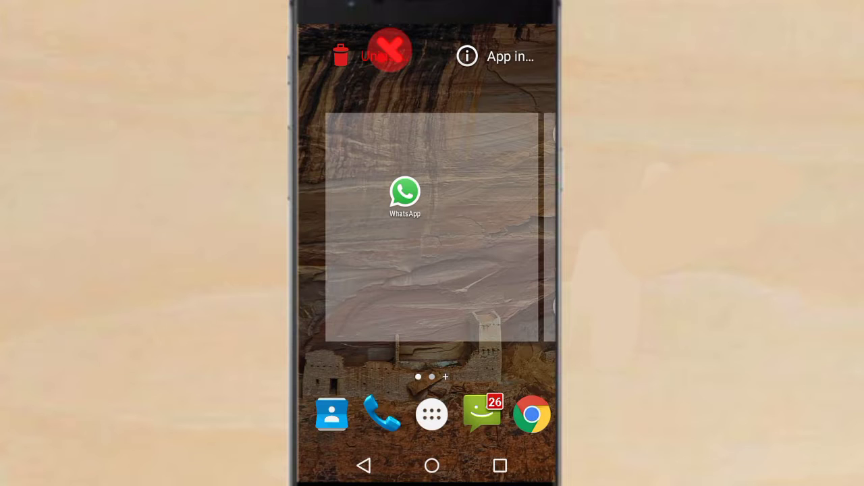
pyautogui.moveTo(389, 51)
pyautogui.mouseDown()
pyautogui.moveTo(480, 128)
pyautogui.moveTo(468, 58)
pyautogui.mouseUp()
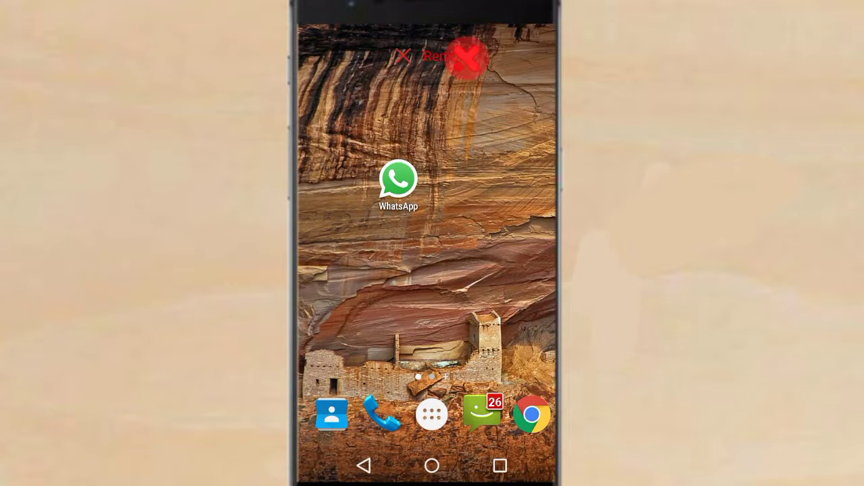
# Step: Browse the app drawer pages, then close the drawer, leaving WhatsApp above the dock
pyautogui.click(431, 414)
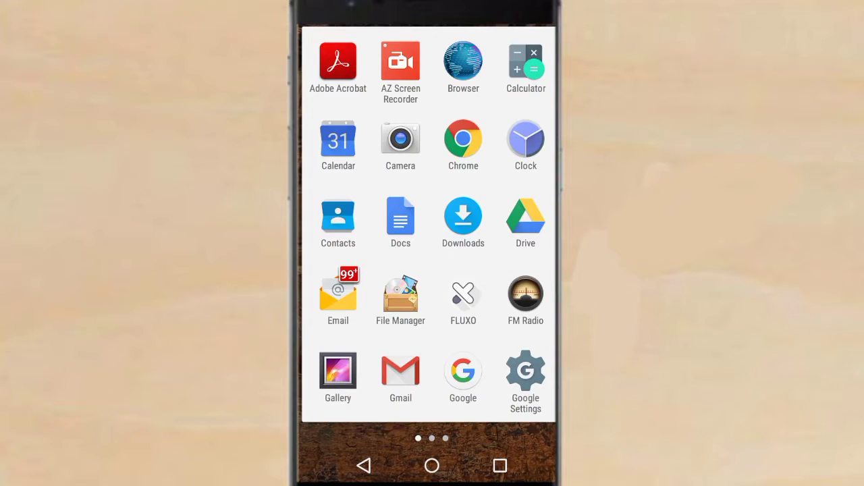
pyautogui.moveTo(513, 223); pyautogui.dragTo(338, 223)
pyautogui.moveTo(513, 223)
pyautogui.mouseDown()
pyautogui.moveTo(337, 223)
pyautogui.moveTo(513, 223)
pyautogui.mouseUp()
pyautogui.moveTo(337, 223)
pyautogui.mouseDown()
pyautogui.moveTo(513, 223)
pyautogui.moveTo(338, 223)
pyautogui.mouseUp()
pyautogui.click(431, 465)
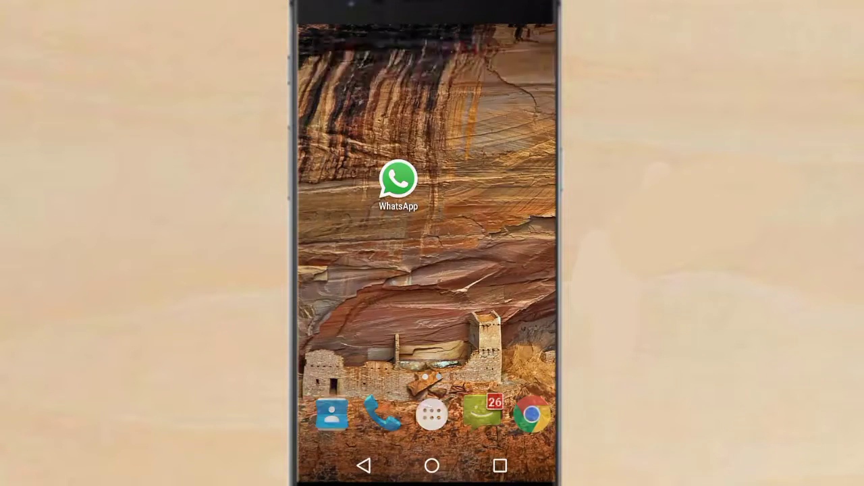